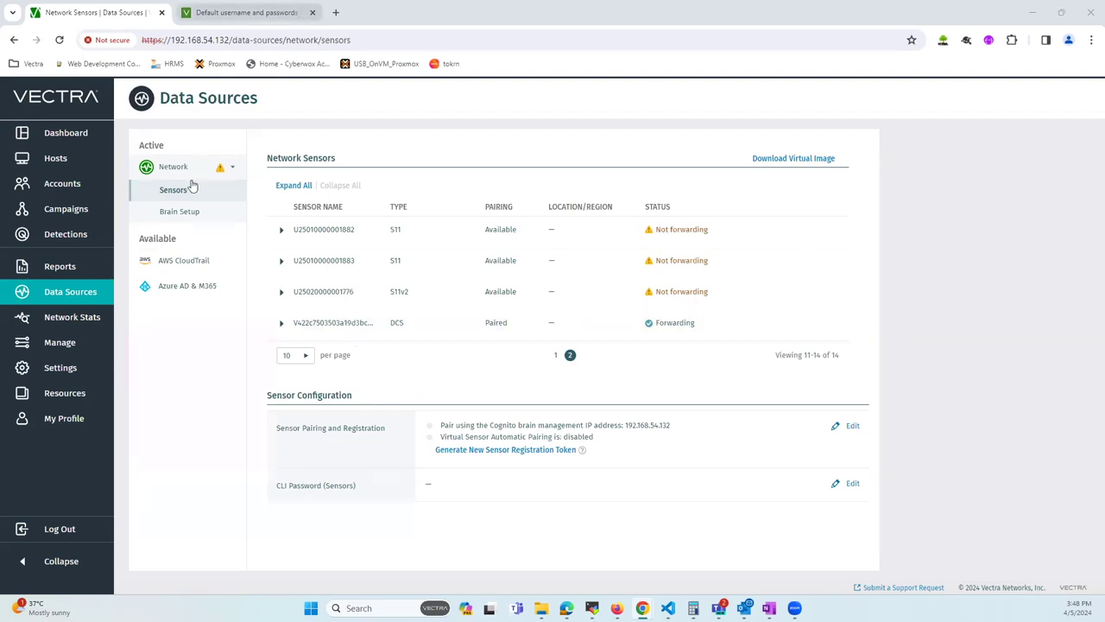
Step: Copy the 5.4-and-later default command-line password from the KB-VS-1196 credentials article
left_click(253, 13)
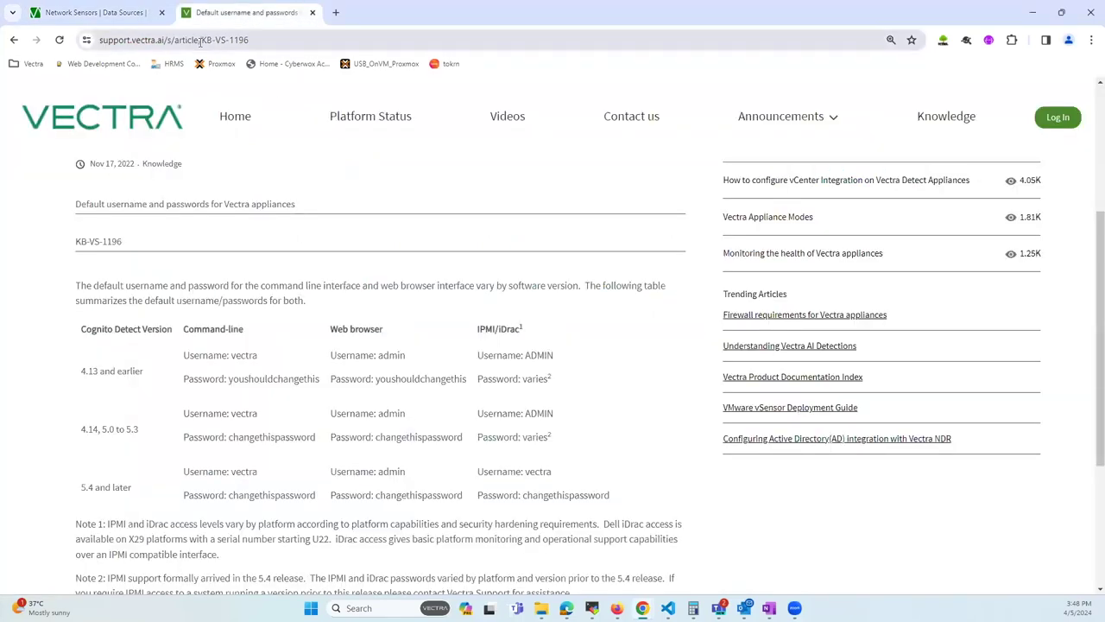
left_click_drag(201, 39, 254, 40)
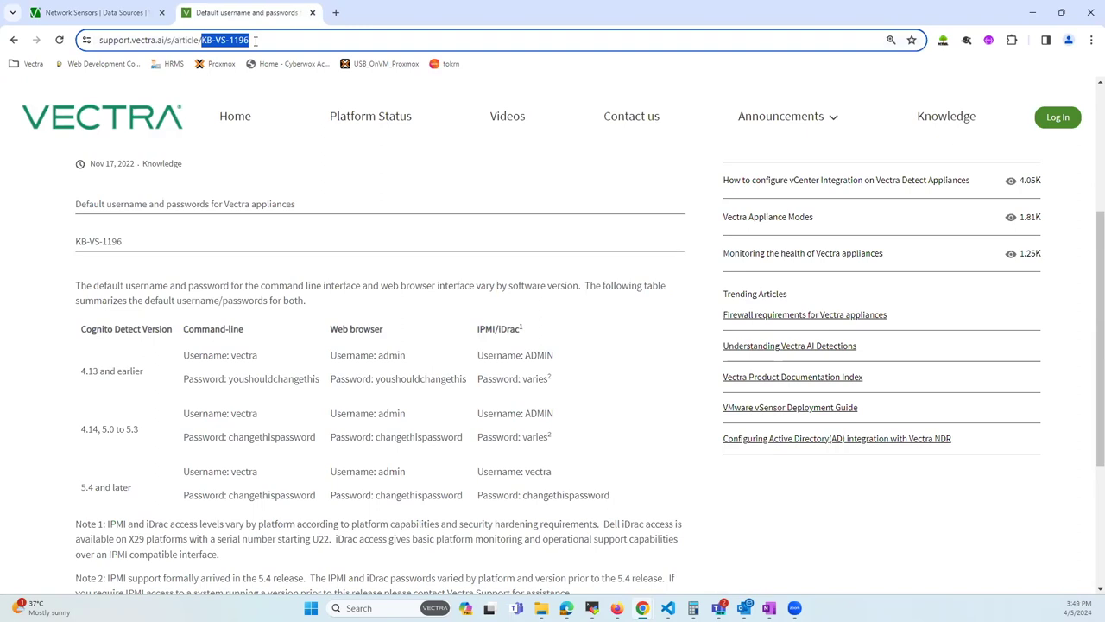
left_click_drag(255, 41, 255, 40)
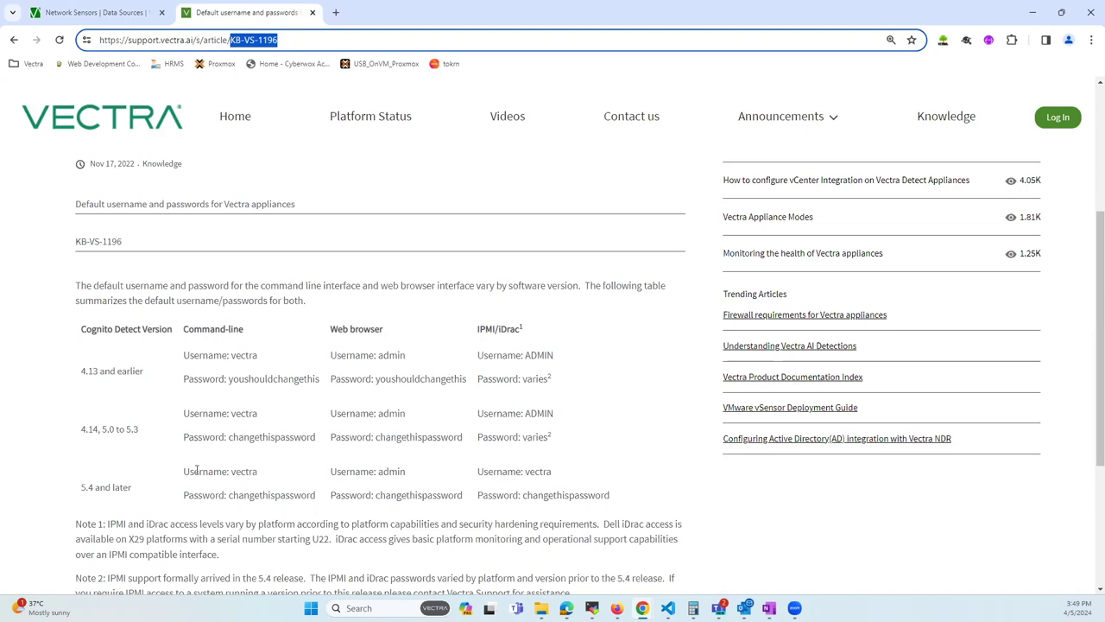
left_click_drag(189, 472, 272, 473)
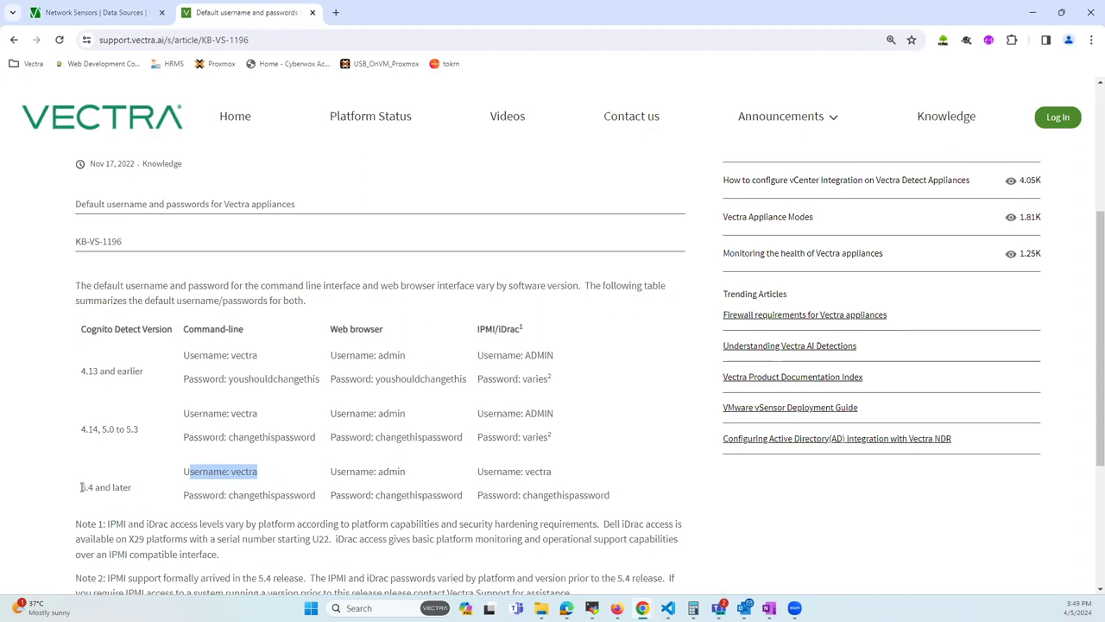
left_click_drag(81, 487, 109, 488)
double_click(234, 493)
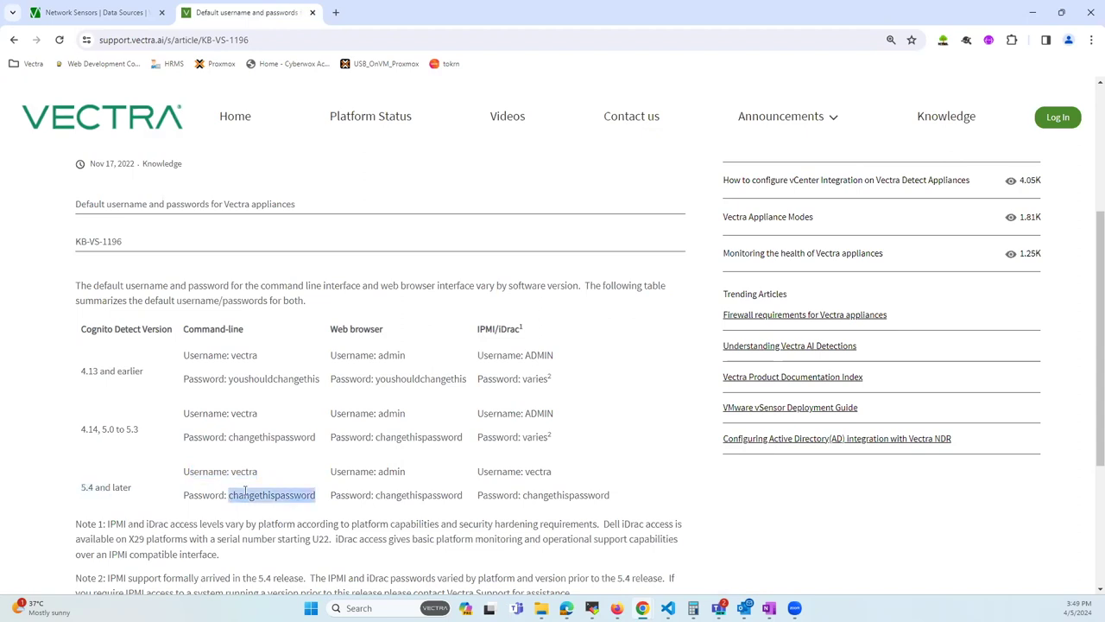
right_click(266, 499)
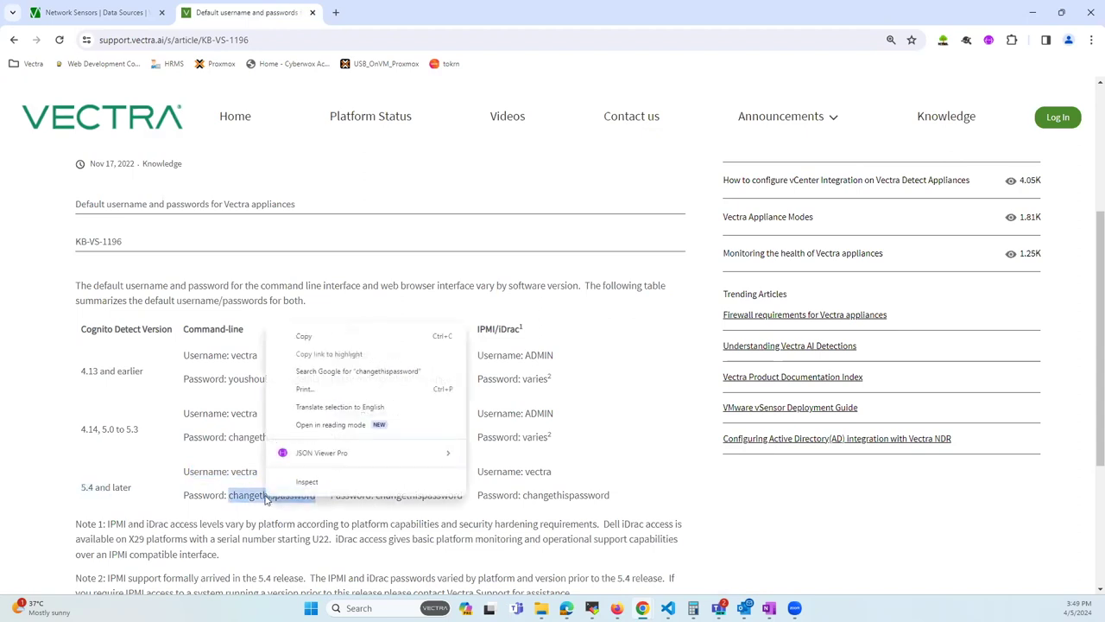
left_click(311, 339)
Step: In the brain's vscli session, run show brain and show mode to confirm brain mode
key("alt+Tab")
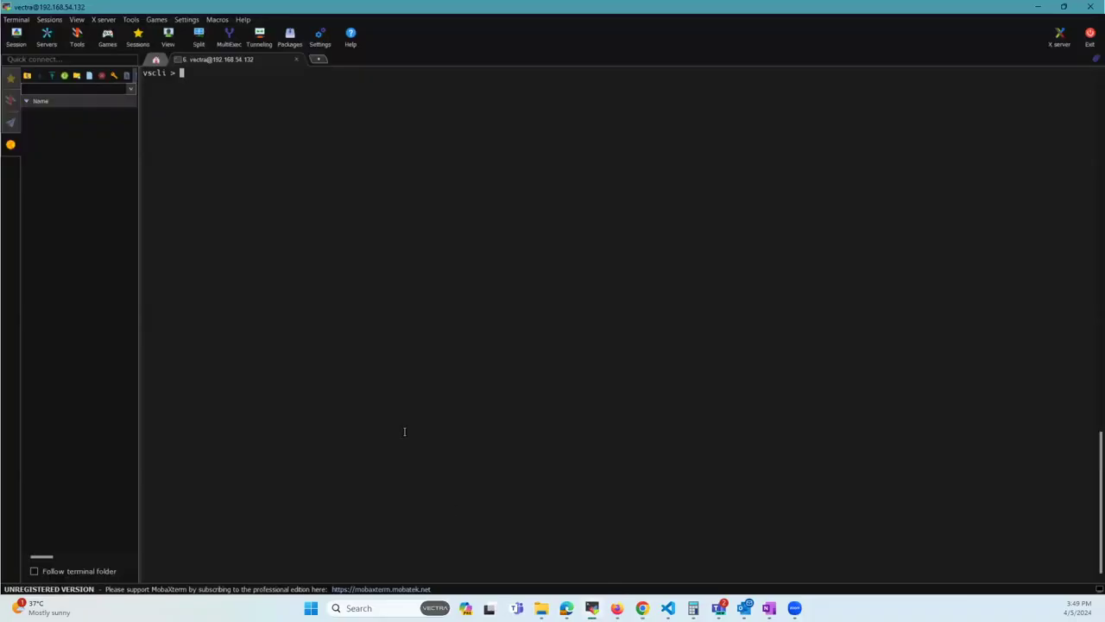
type("show brain")
key("Return")
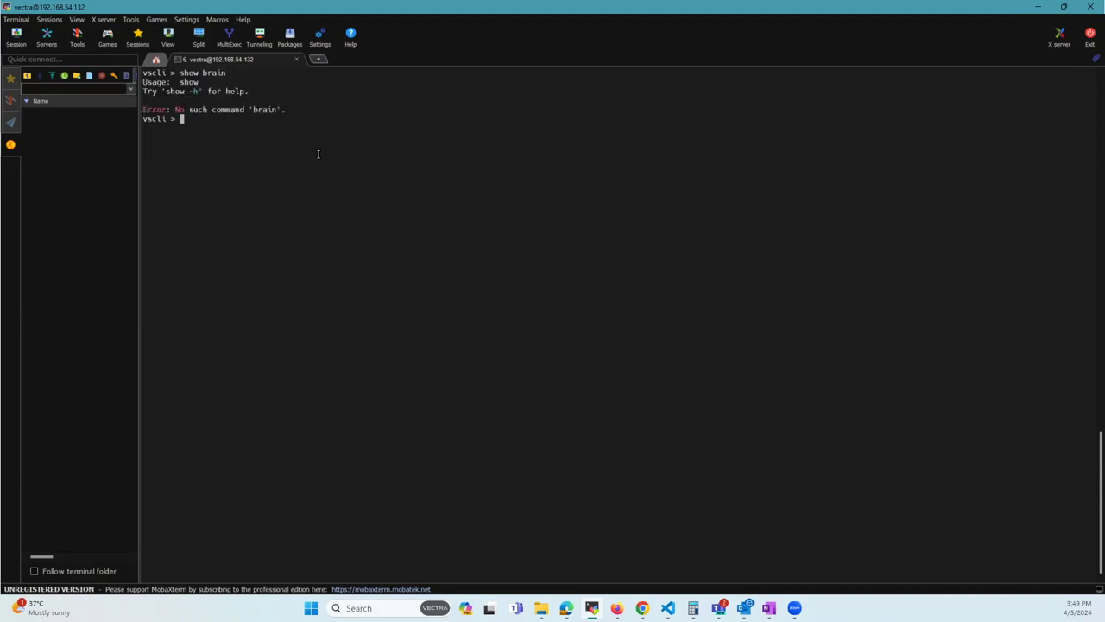
type("show mode")
key("Return")
Step: Run show sensors and select the paired sensor's IP 192.168.53.161
type("show sensors")
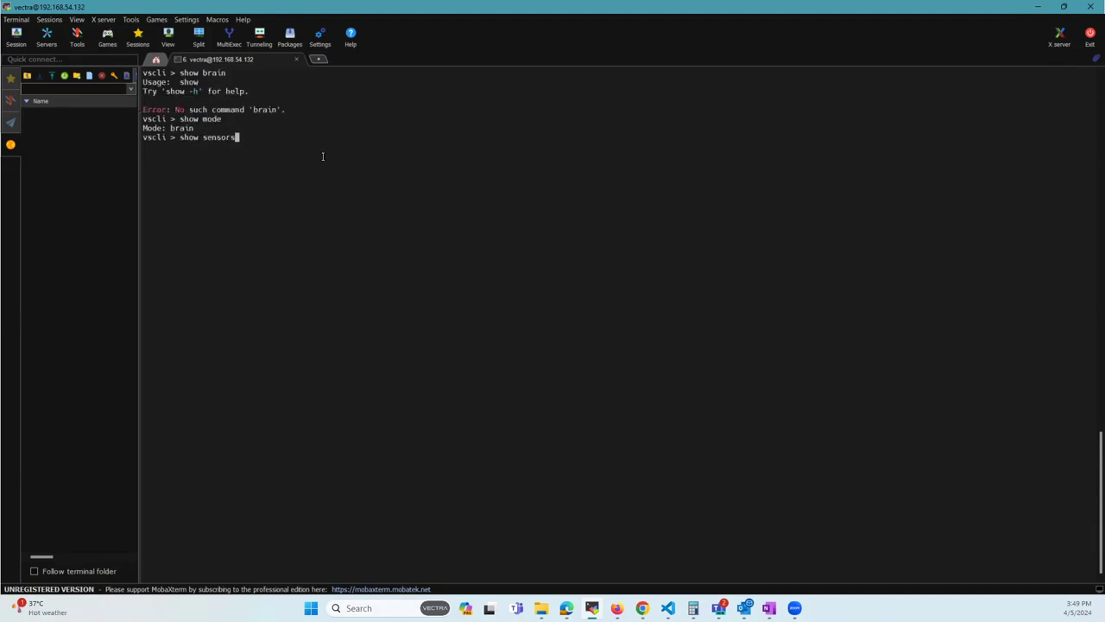
key("Return")
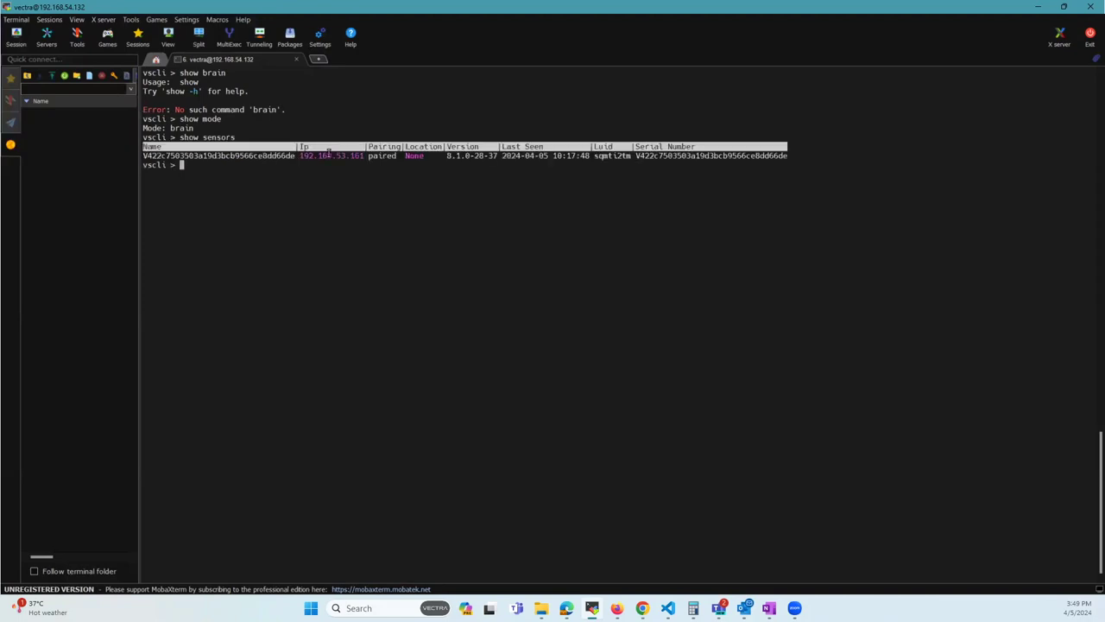
double_click(328, 152)
left_click(328, 153)
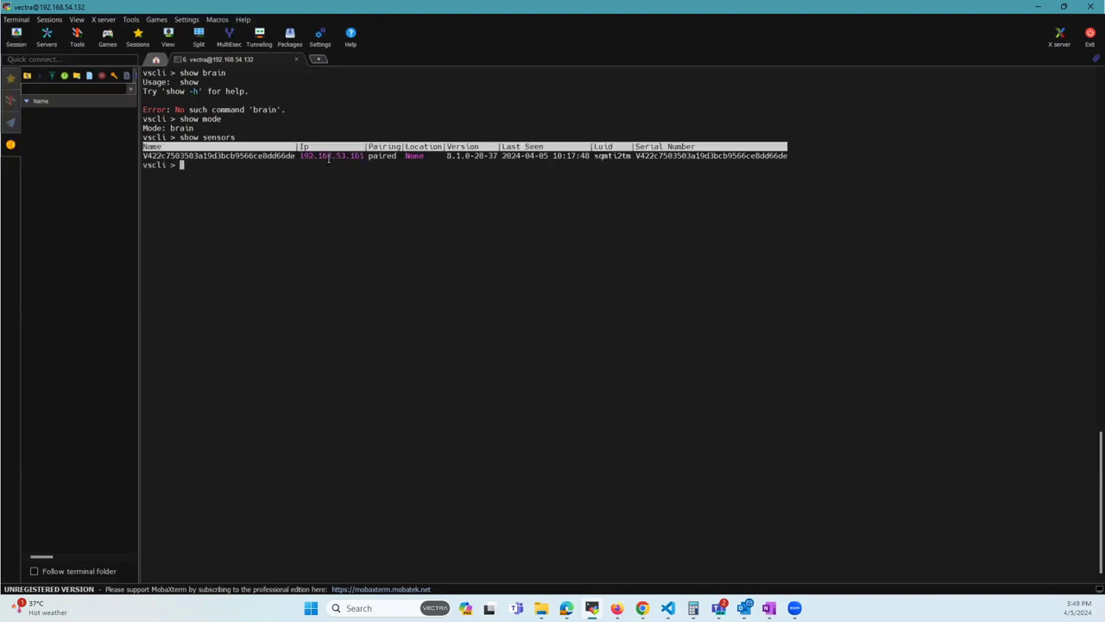
left_click(318, 58)
type("ssh ")
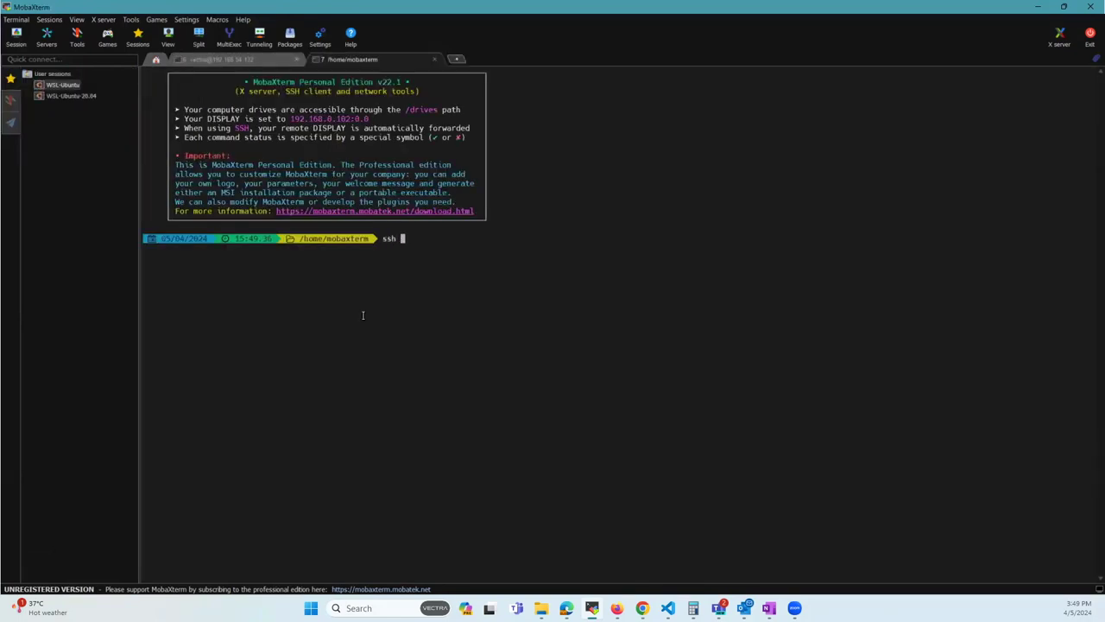
type("vectra@")
right_click(455, 330)
key("Return")
Step: Re-copy the default CLI password, submit it at the SSH prompt, and decline saving it
left_click(1038, 6)
right_click(288, 497)
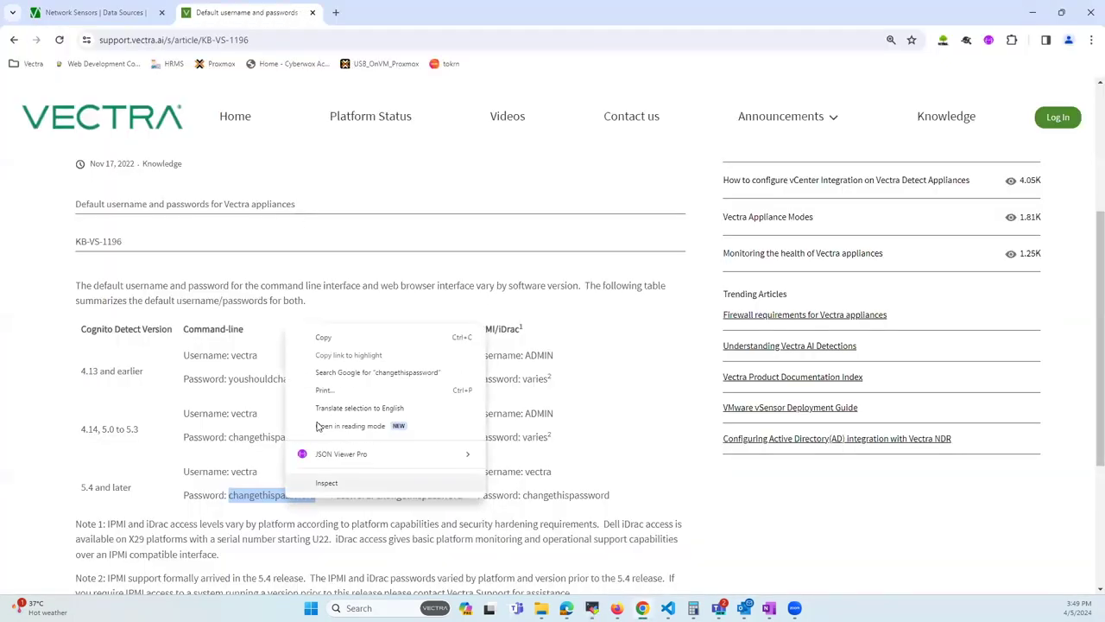
left_click(321, 335)
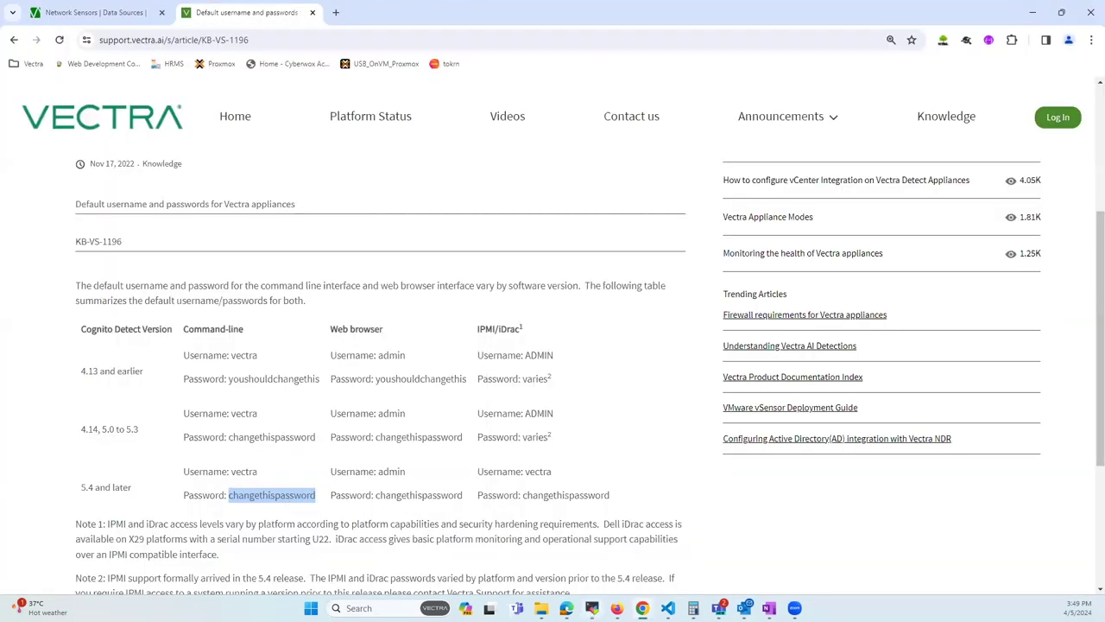
left_click(592, 607)
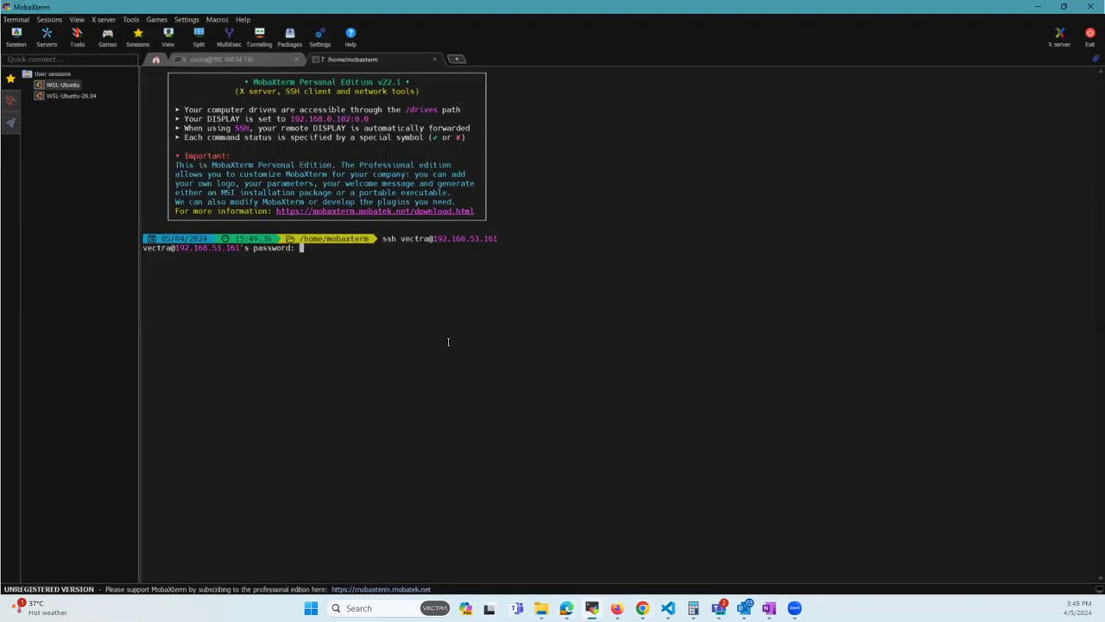
right_click(447, 344)
key("Return")
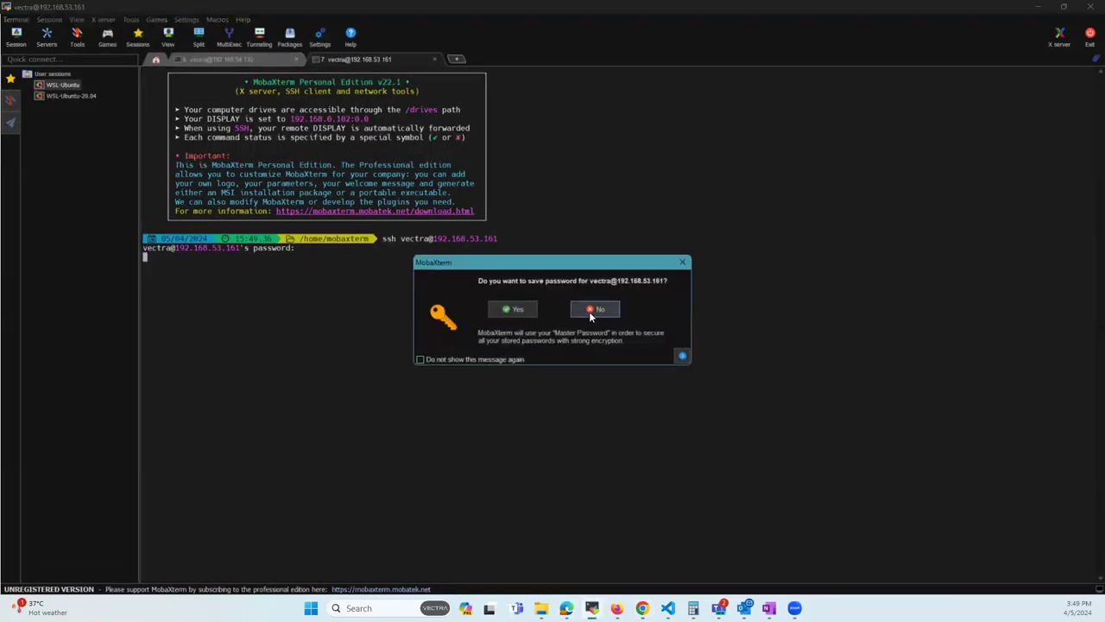
left_click(593, 310)
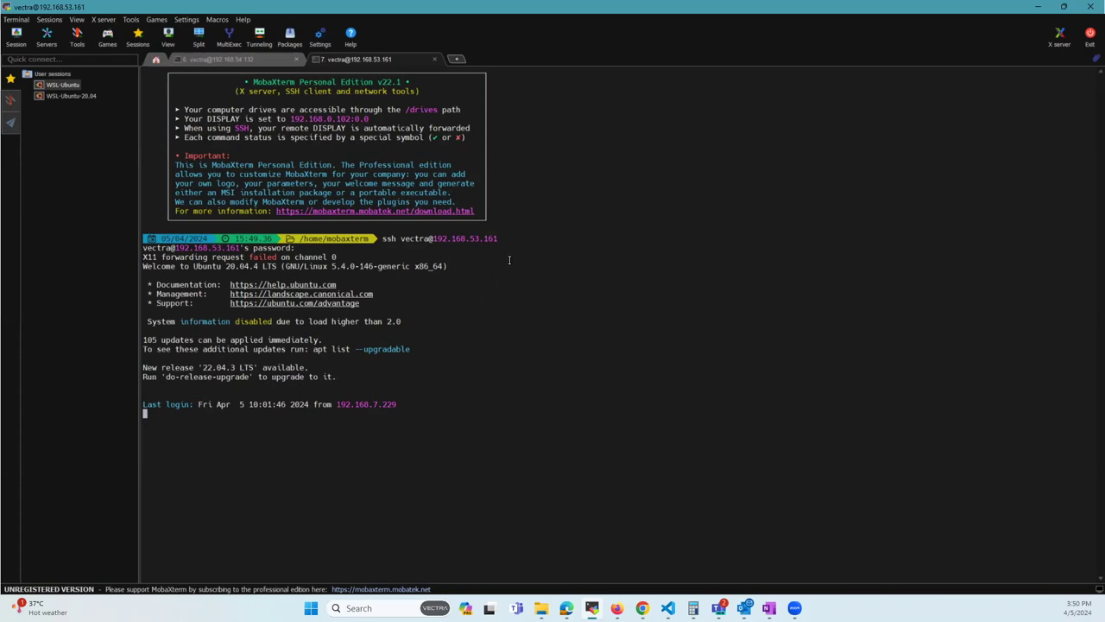
Step: Run show mode in the sensor session, confirming it reports Mode: sensor
type("show mode")
key("Return")
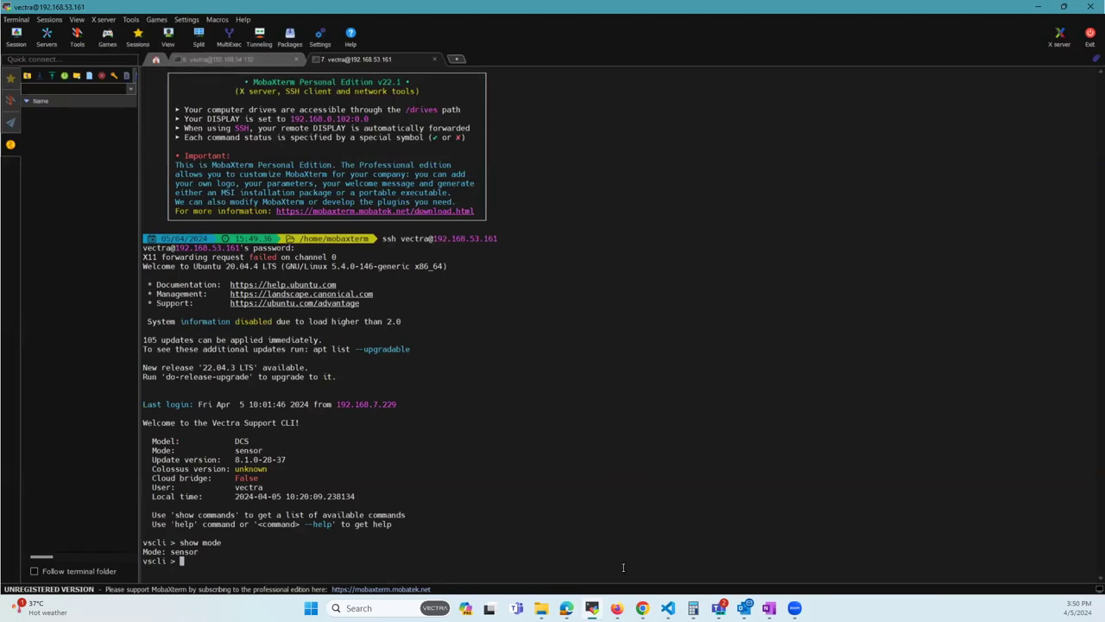
mouse_move(642, 607)
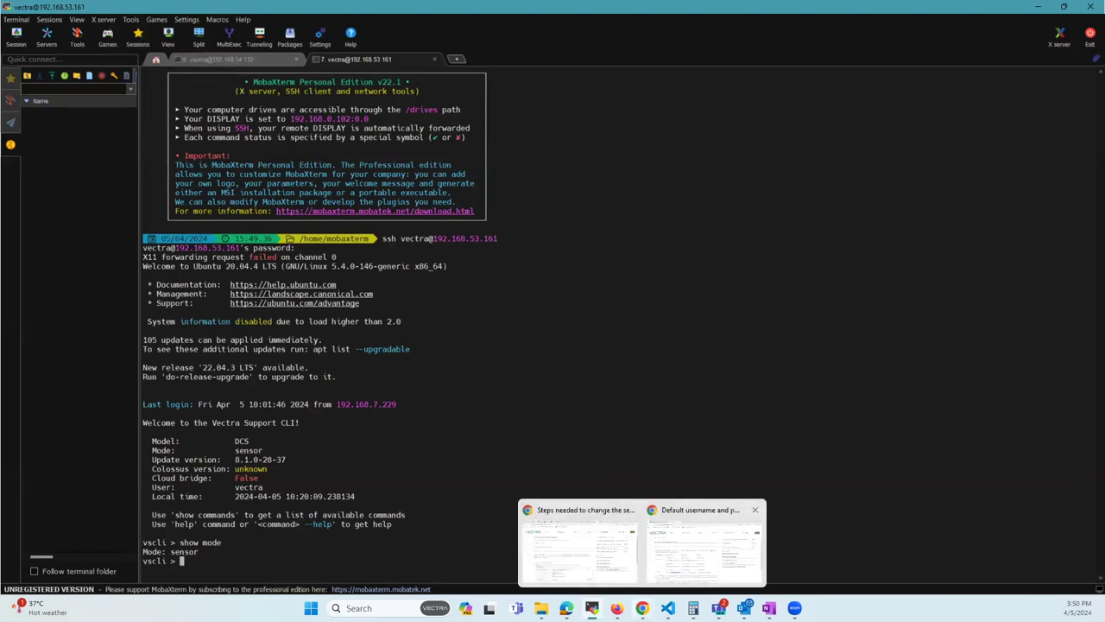
Step: Edit CLI Password (Sensors) on Data Sources > Network > Sensors, enter the new password, and save
left_click(704, 543)
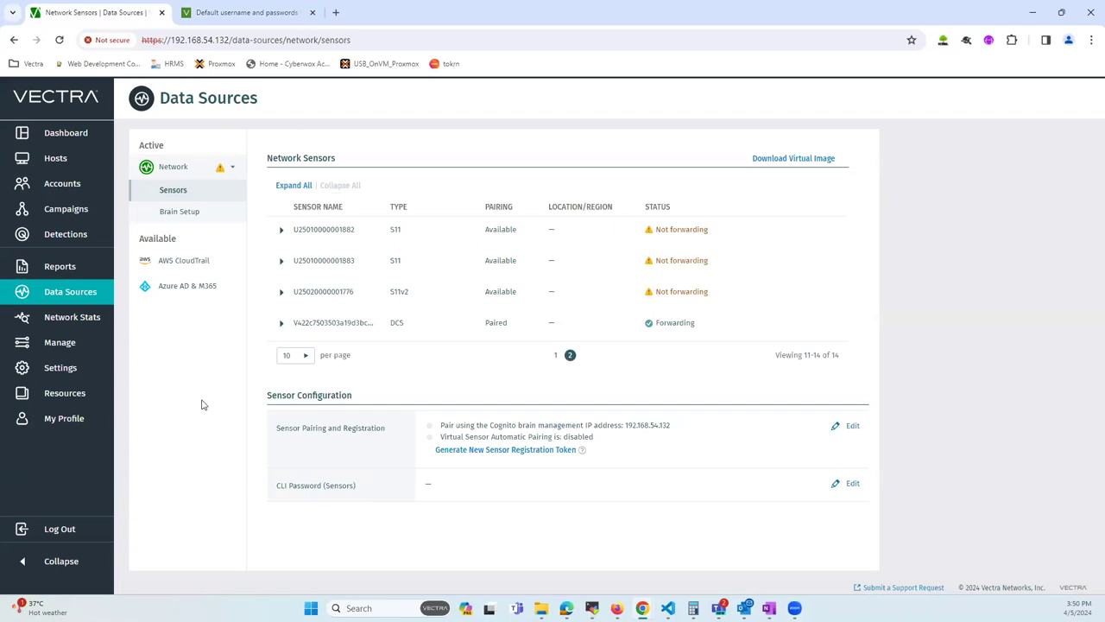
left_click(173, 170)
left_click(175, 169)
left_click_drag(278, 484, 362, 486)
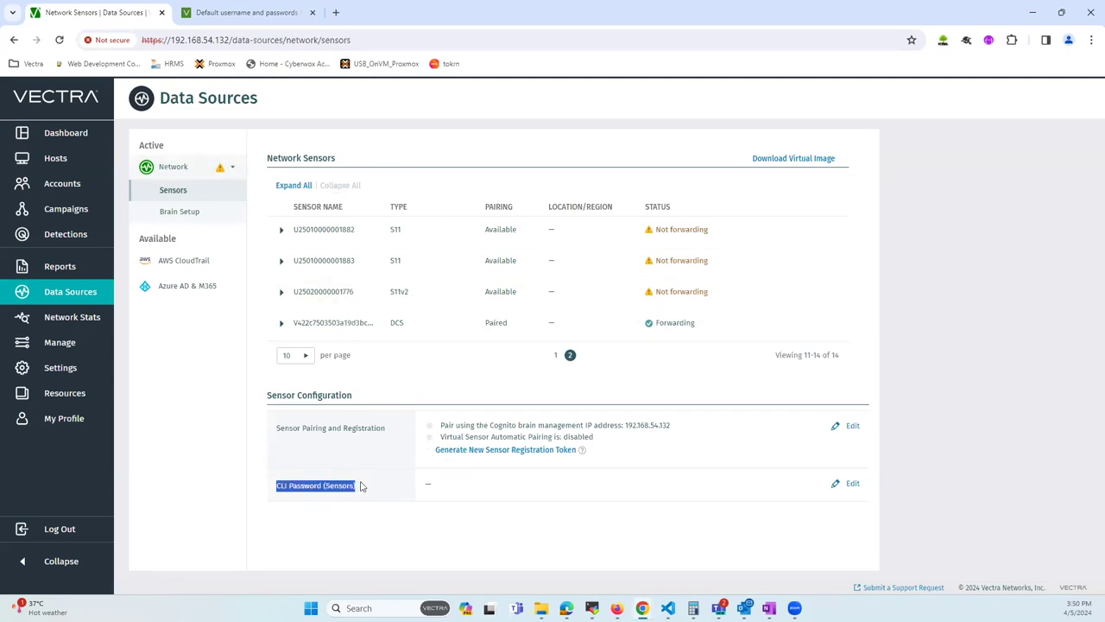
left_click(849, 483)
left_click(493, 508)
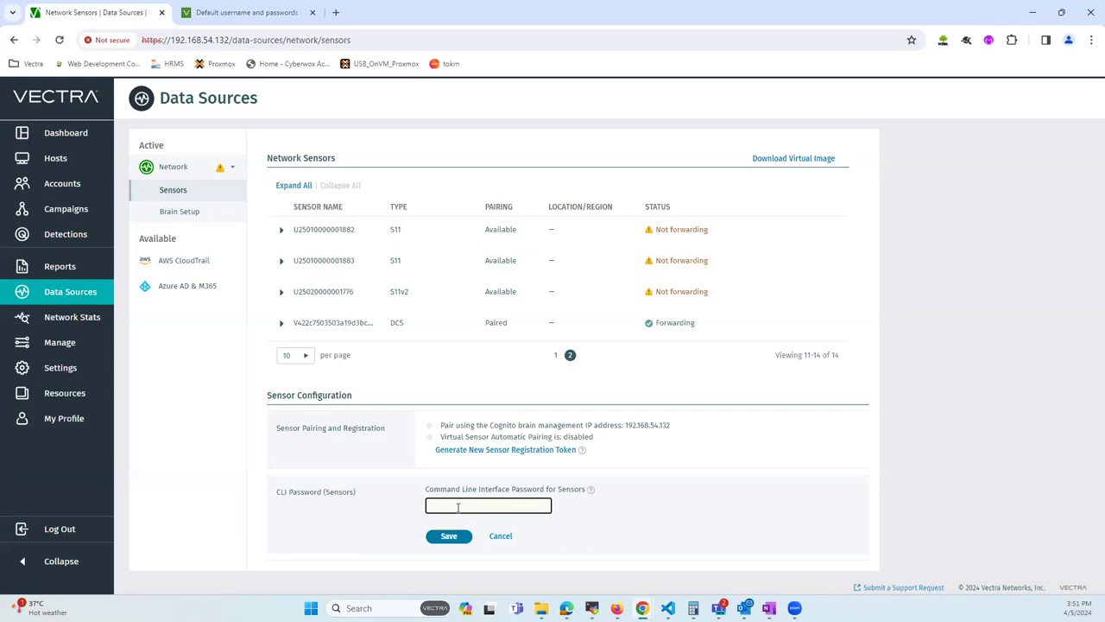
type("changeme")
left_click(446, 535)
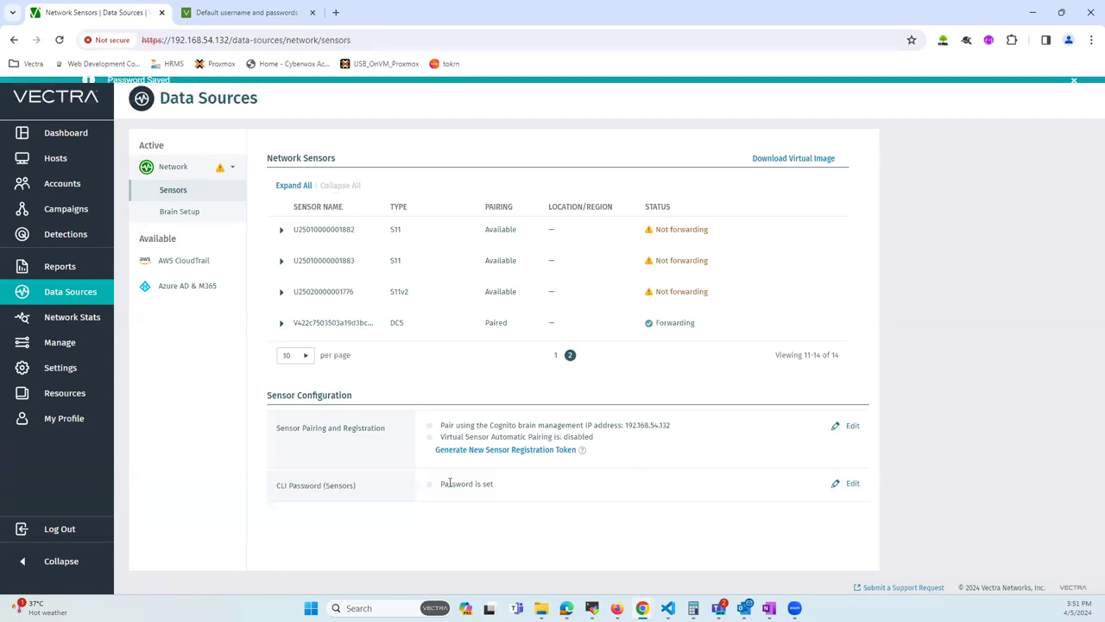
left_click_drag(442, 483, 510, 486)
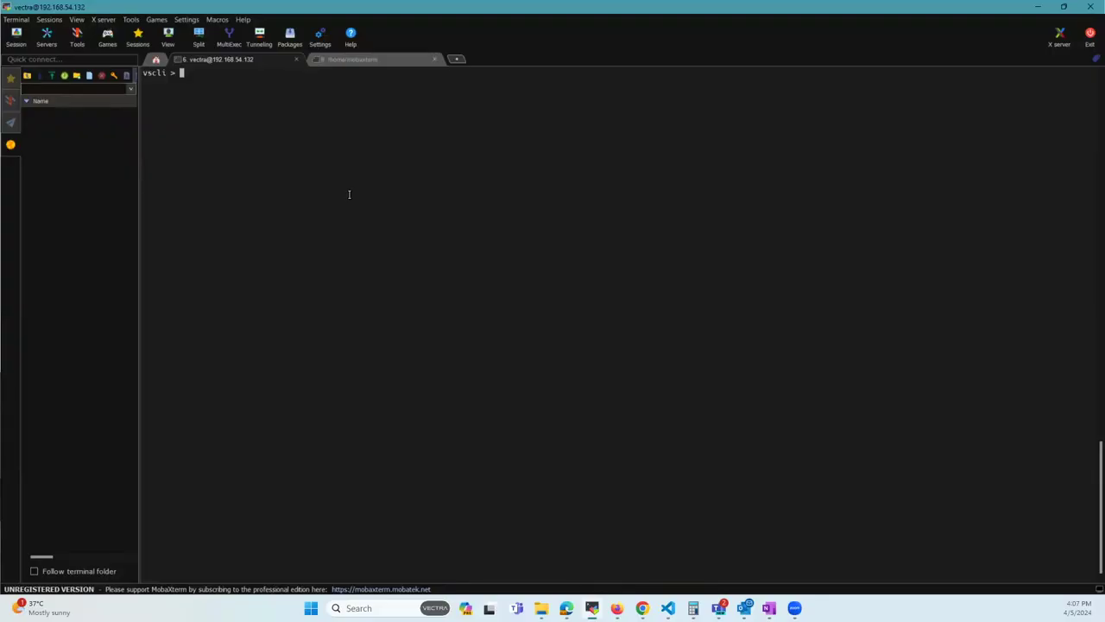
Step: Run show sensors in the brain CLI and select the sensor's row
type("show sensors")
key("Return")
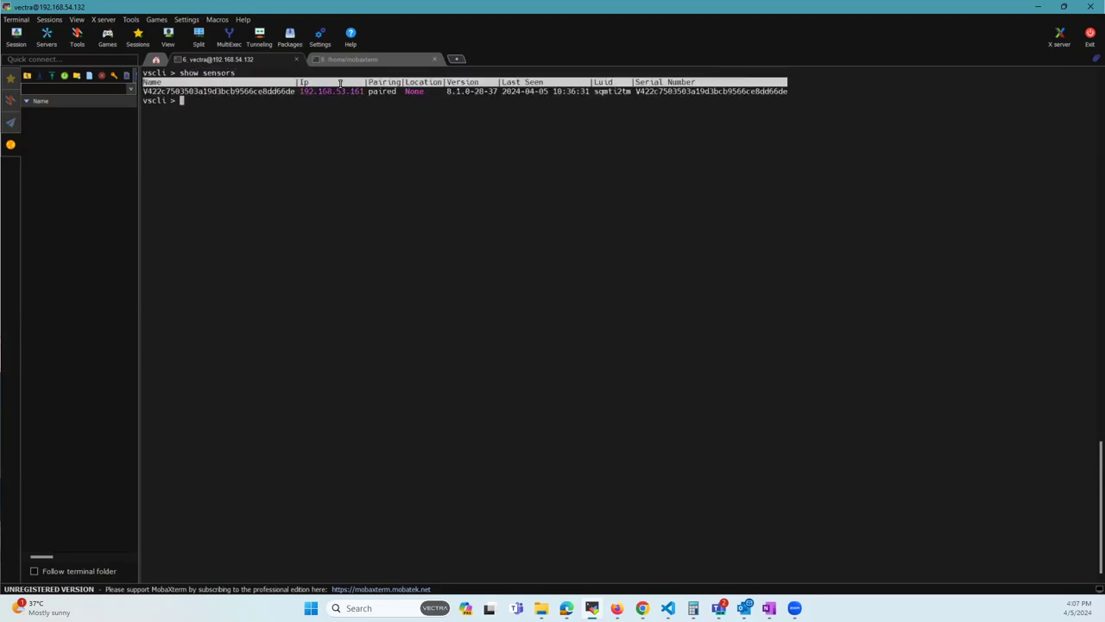
triple_click(348, 91)
left_click(352, 59)
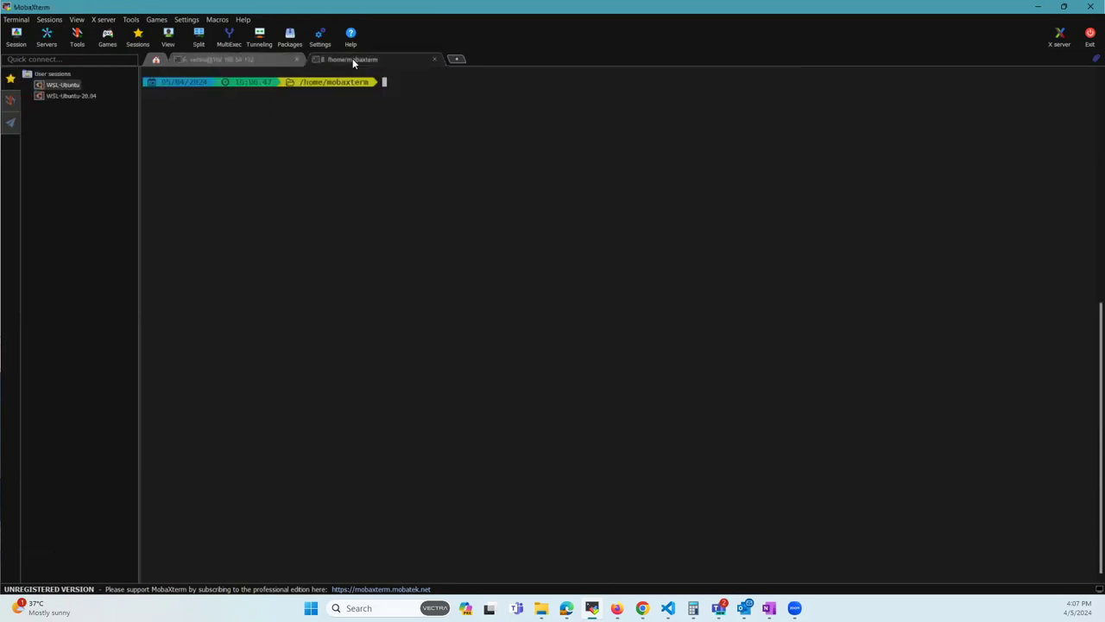
type("ssh vectra@192.168.53.161")
key("Return")
Step: Copy the default command-line password from the support article and return to MobaXterm
mouse_move(643, 608)
left_click(703, 542)
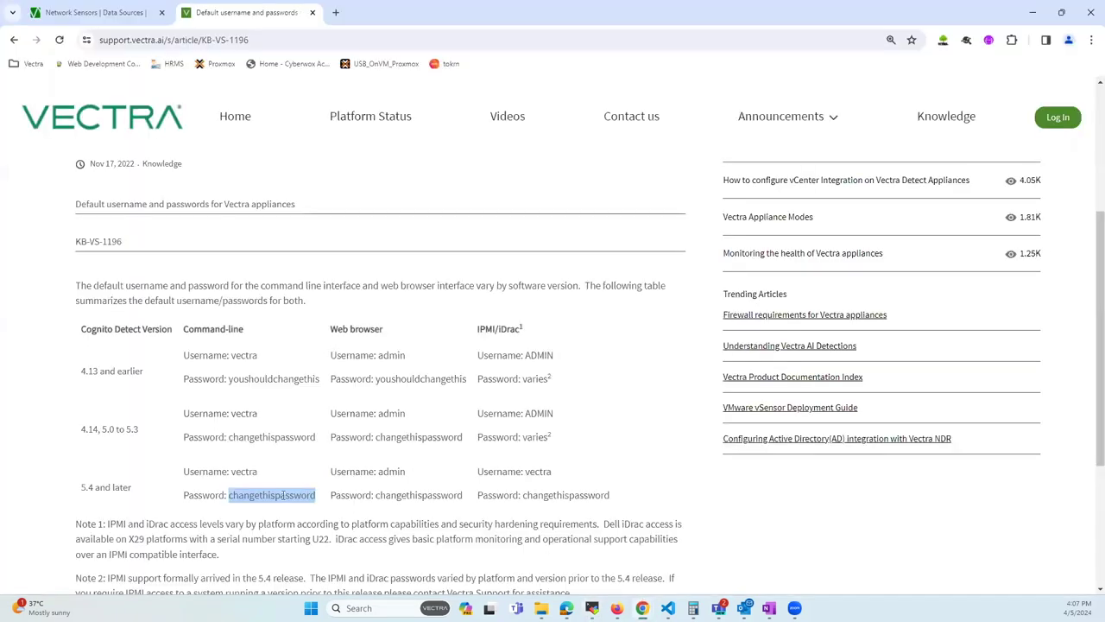
right_click(283, 494)
left_click(348, 339)
mouse_move(616, 608)
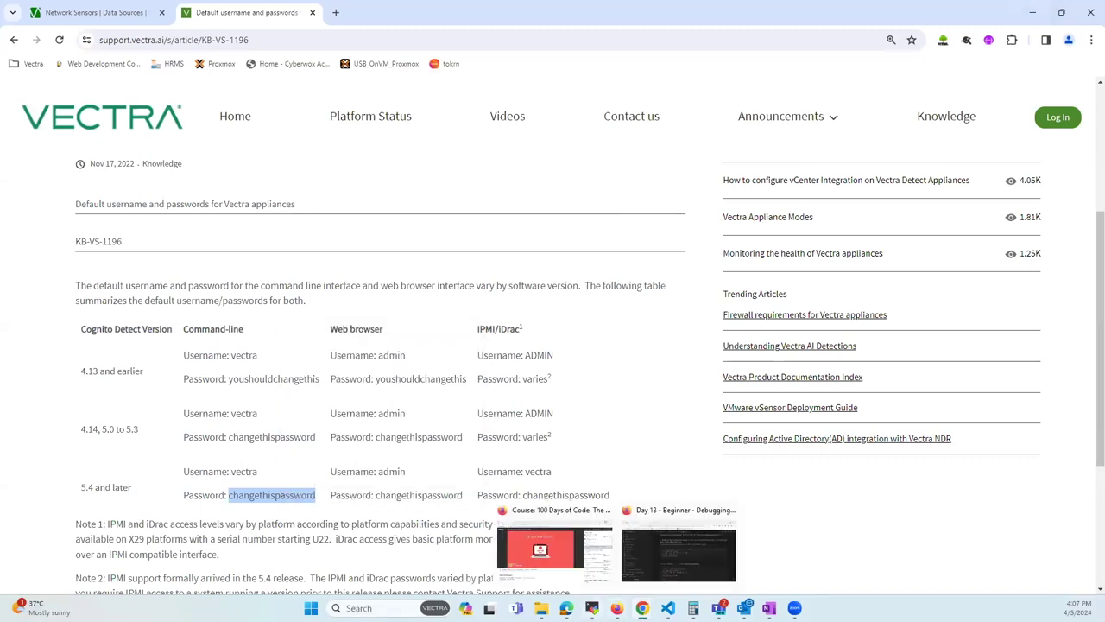
left_click(678, 546)
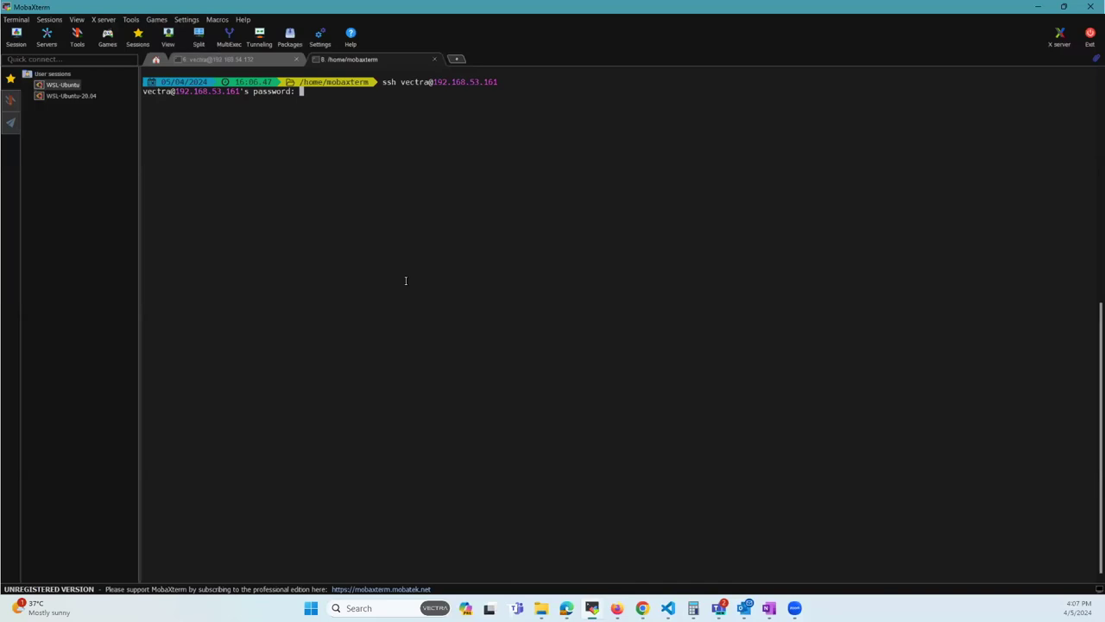
Step: Submit the password, retry after the rejection, and decline saving it to reach vscli
key("Return")
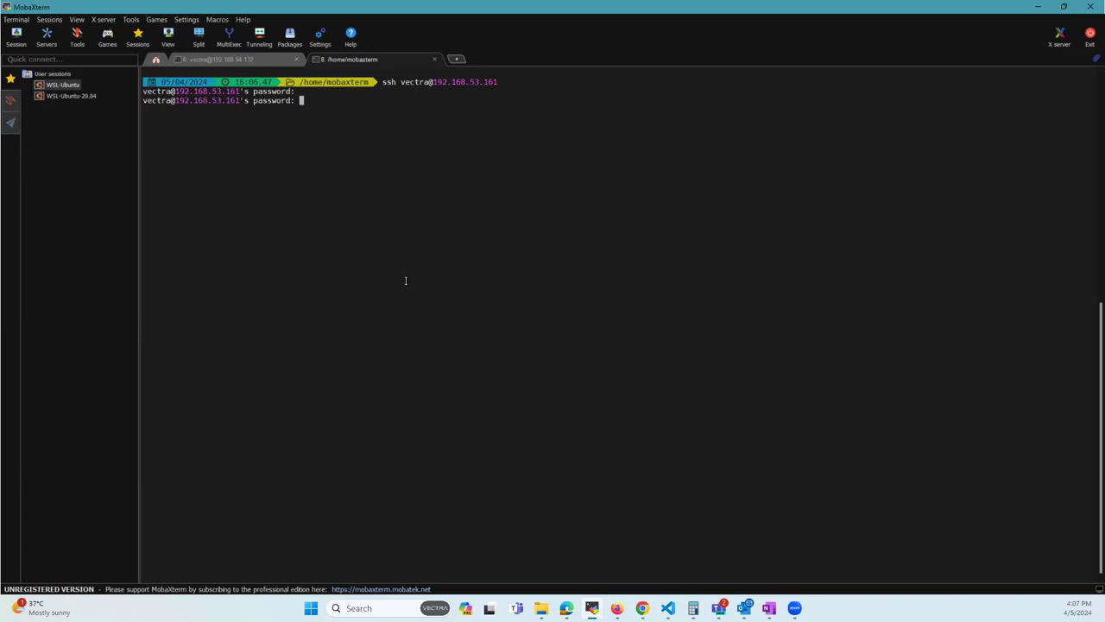
key("Return")
left_click(594, 309)
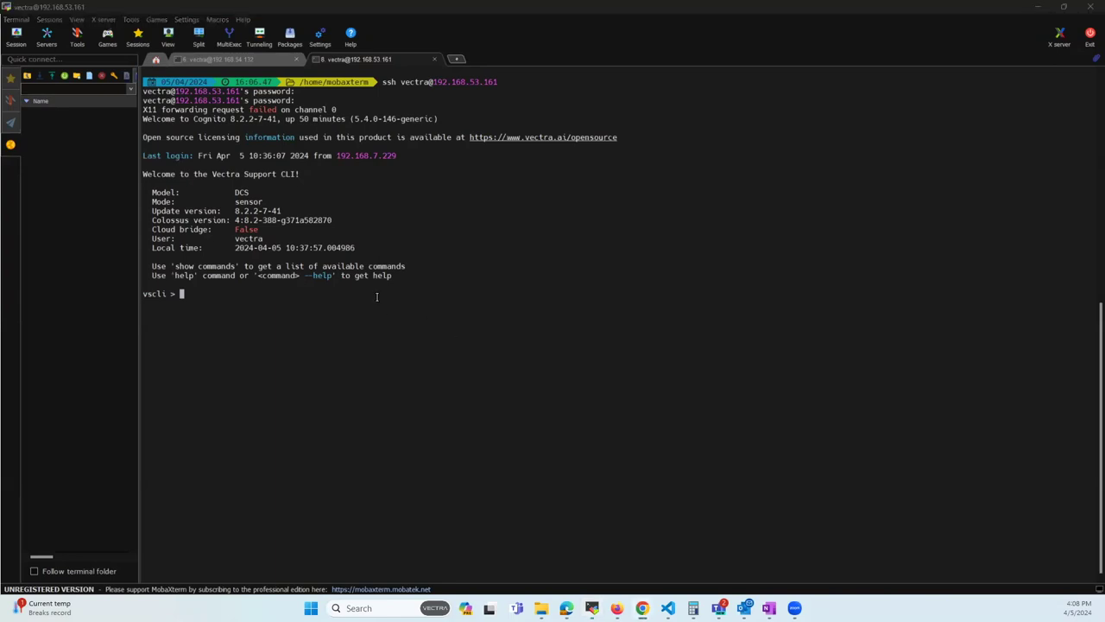
Step: Run set -h in the sensor vscli and highlight the password entry
left_click(341, 357)
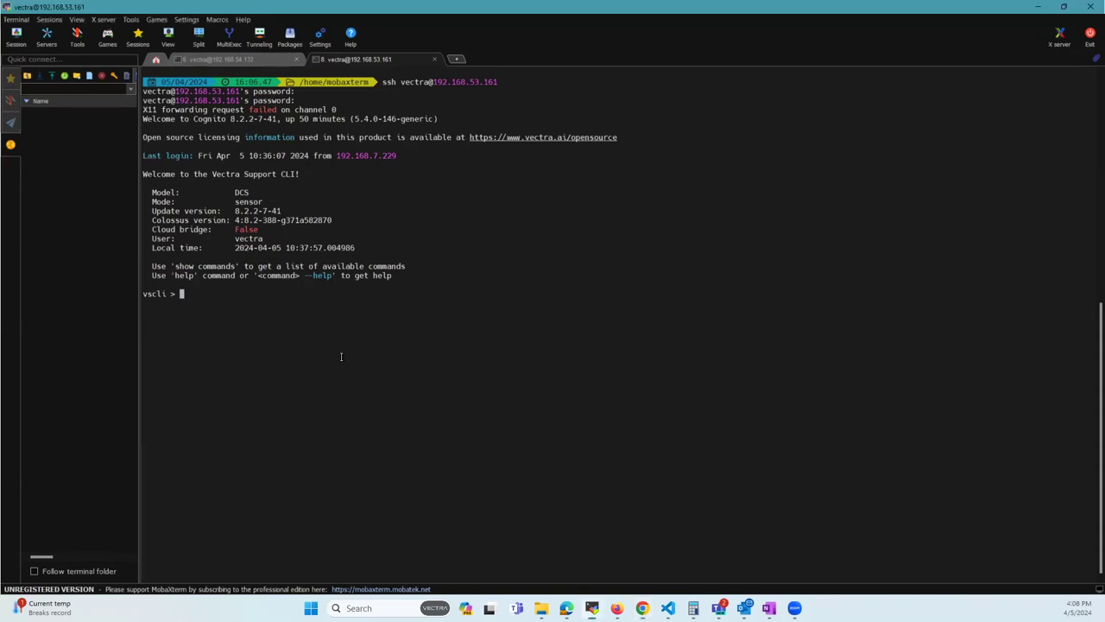
type("set -h")
key("Return")
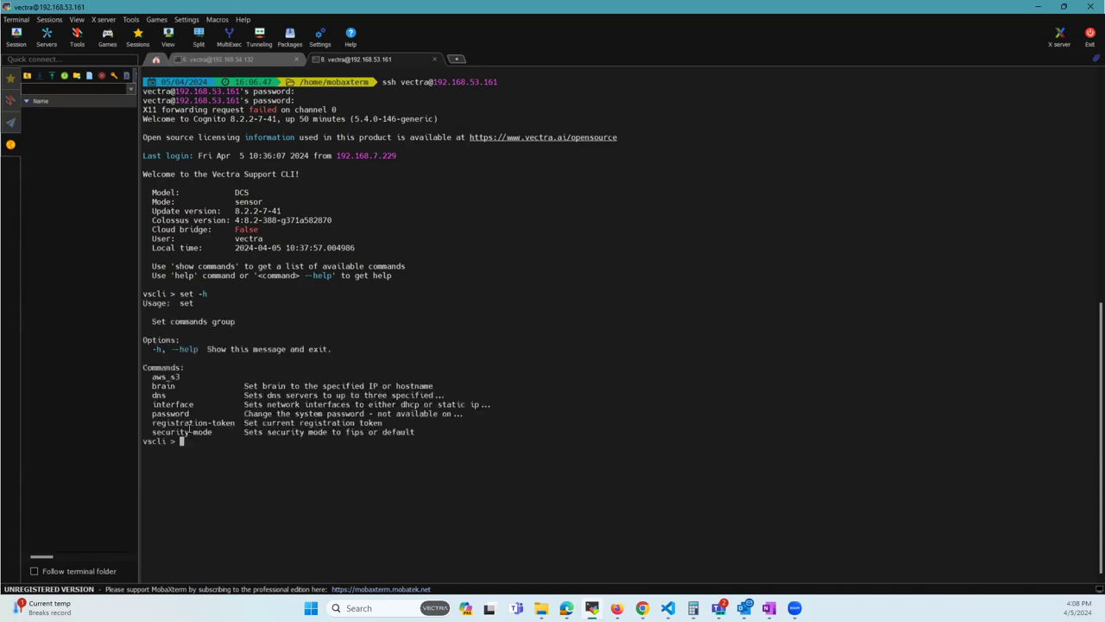
double_click(172, 412)
left_click(233, 460)
Step: Run set password -h and highlight the note that it's unavailable on brain-managed sensors
type("set password -h")
key("Return")
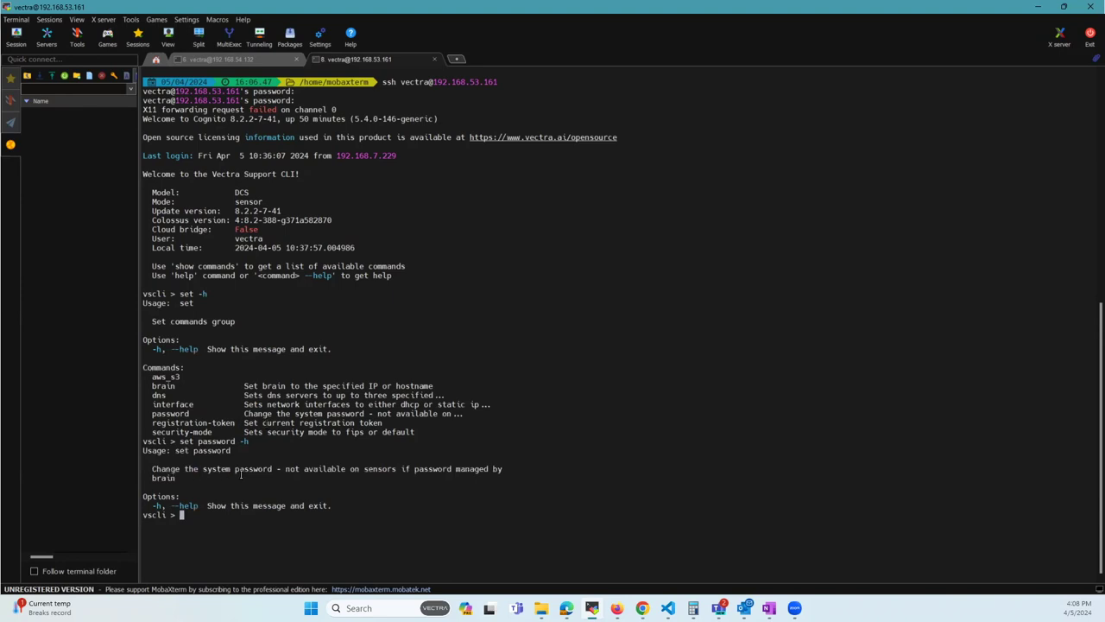
left_click_drag(285, 468, 501, 469)
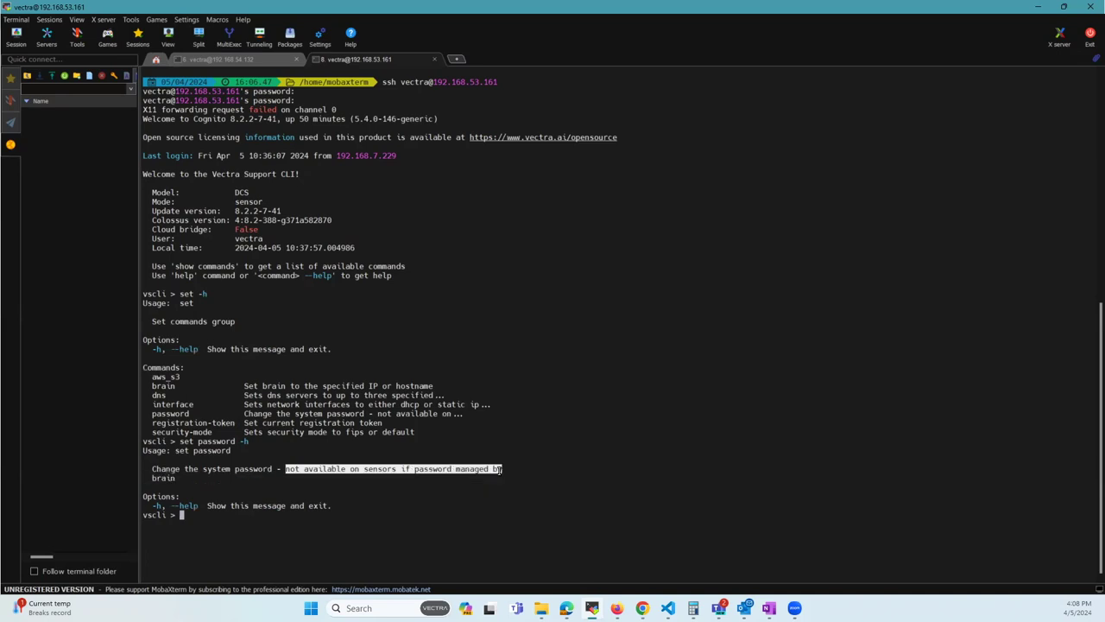
left_click(183, 477)
triple_click(178, 476)
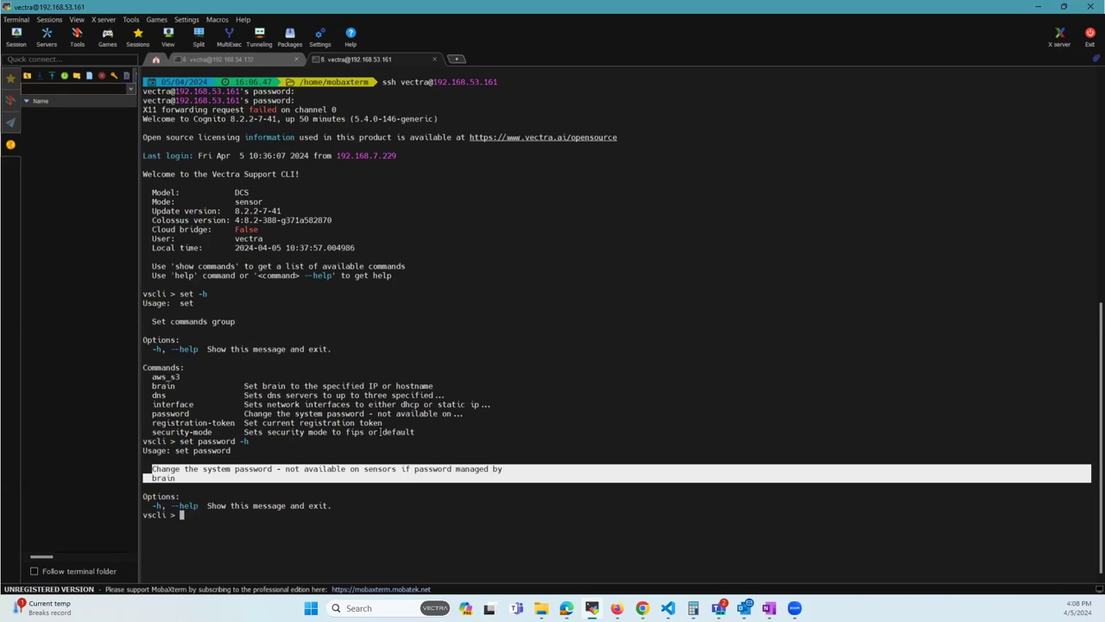
left_click(417, 464)
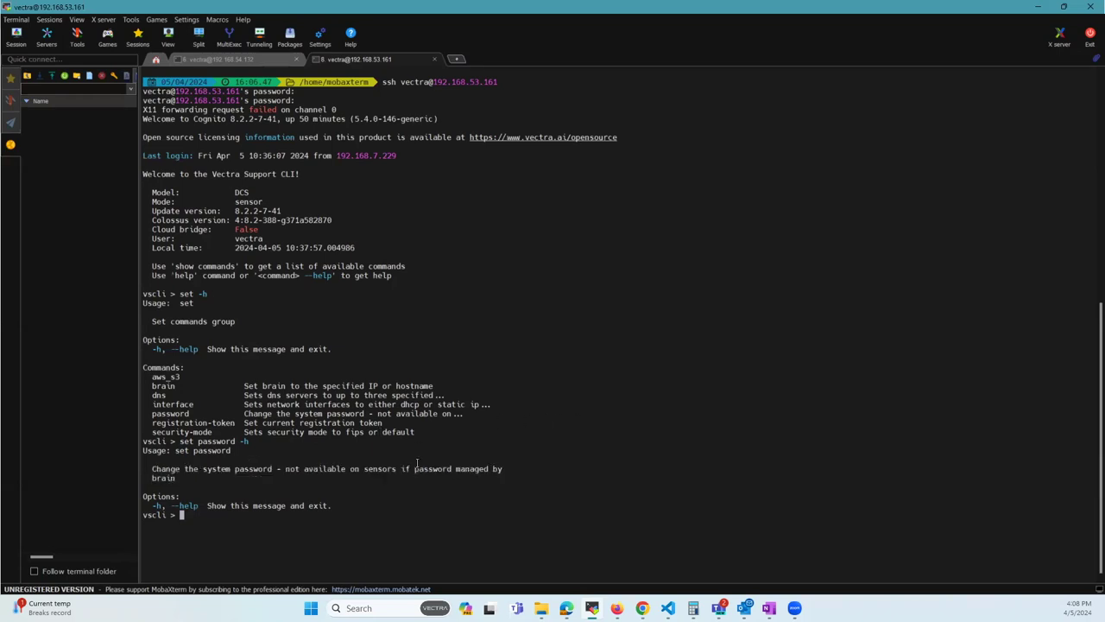